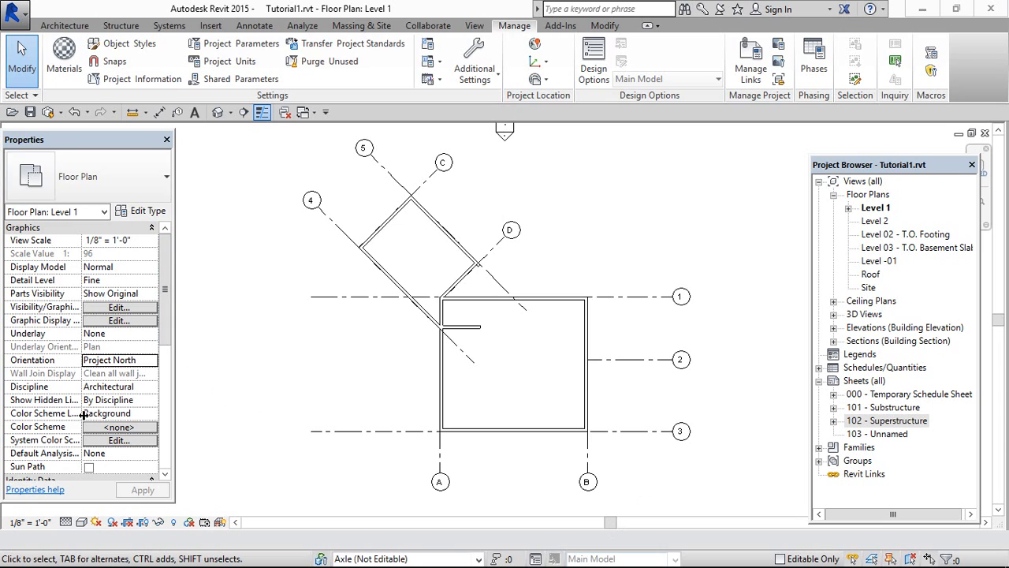
# Set the Level 1 floor plan's Orientation property to True North
pyautogui.click(154, 362)
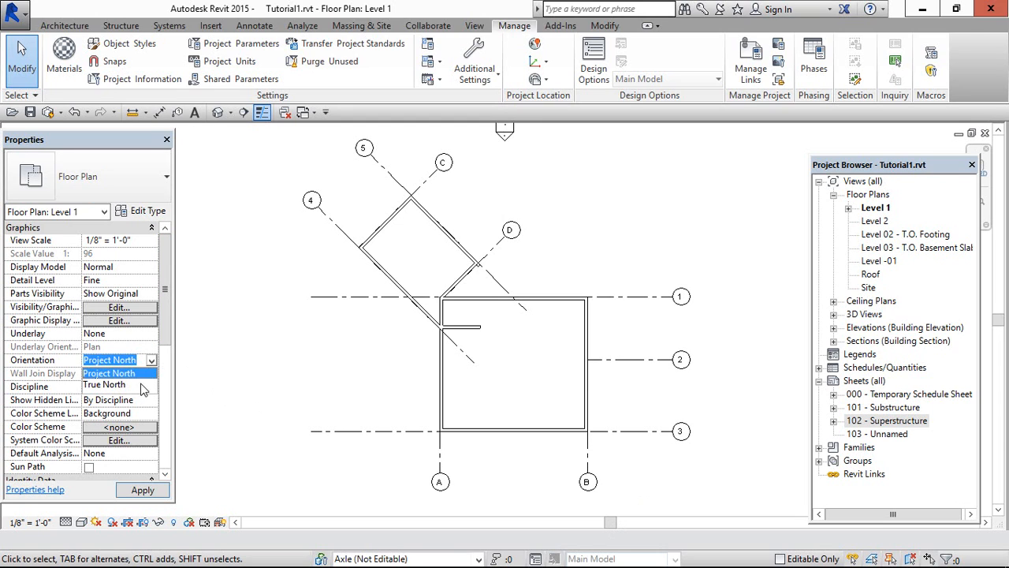
pyautogui.click(126, 385)
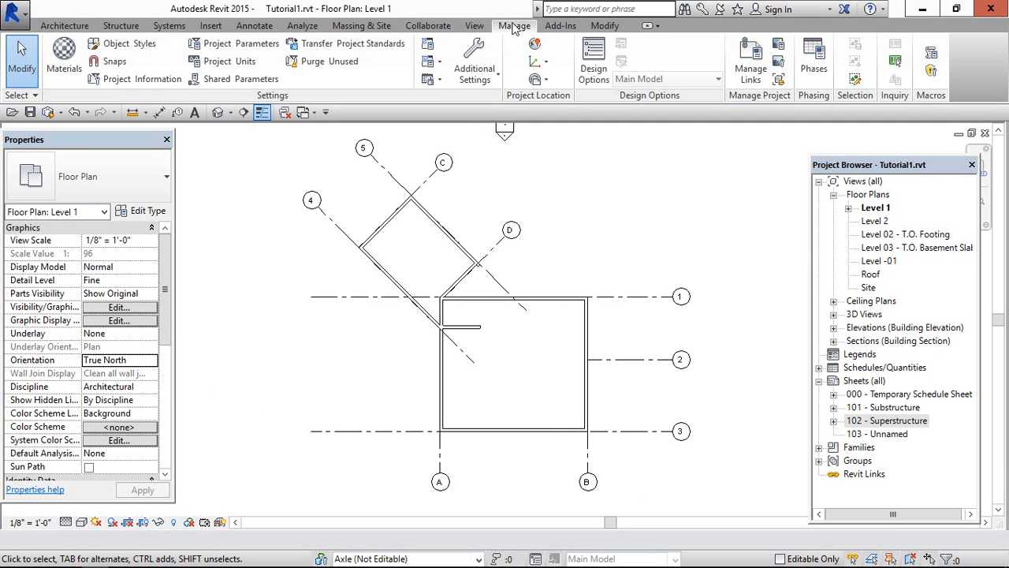
# Start Rotate True North from Position and focus the CCW Rotation Angle field, angle currently 0
pyautogui.click(541, 79)
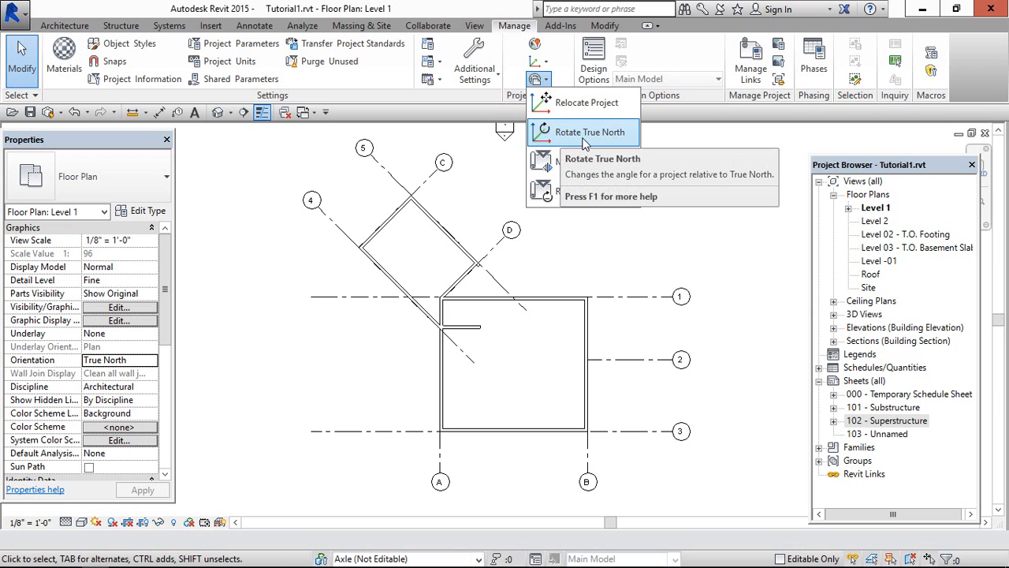
pyautogui.click(585, 133)
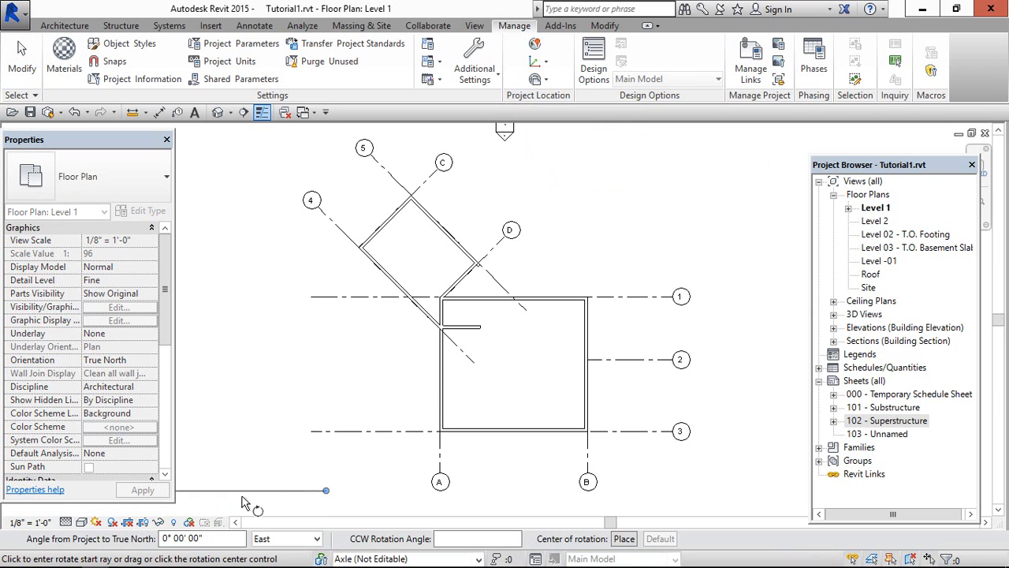
pyautogui.click(209, 539)
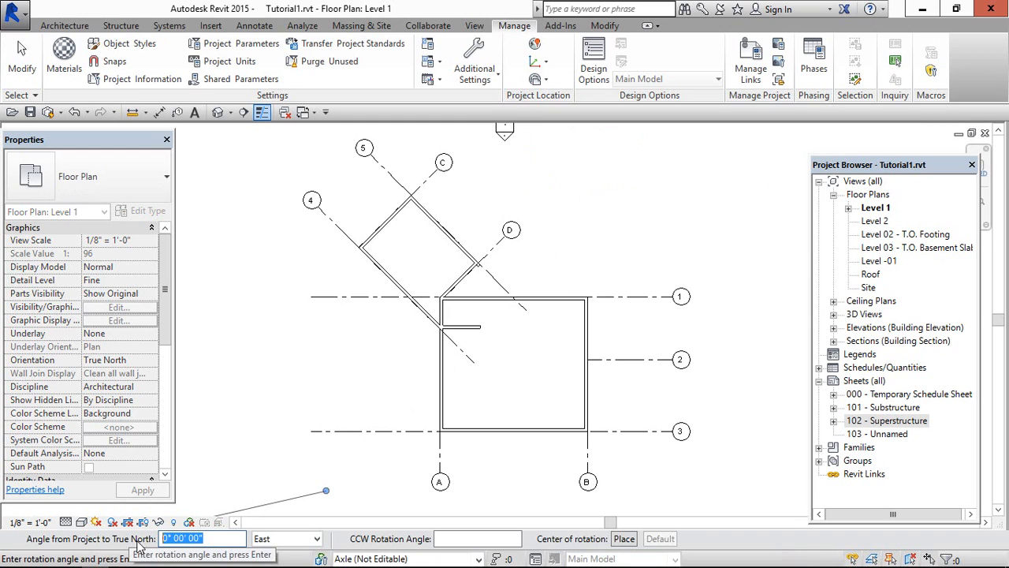
pyautogui.click(445, 539)
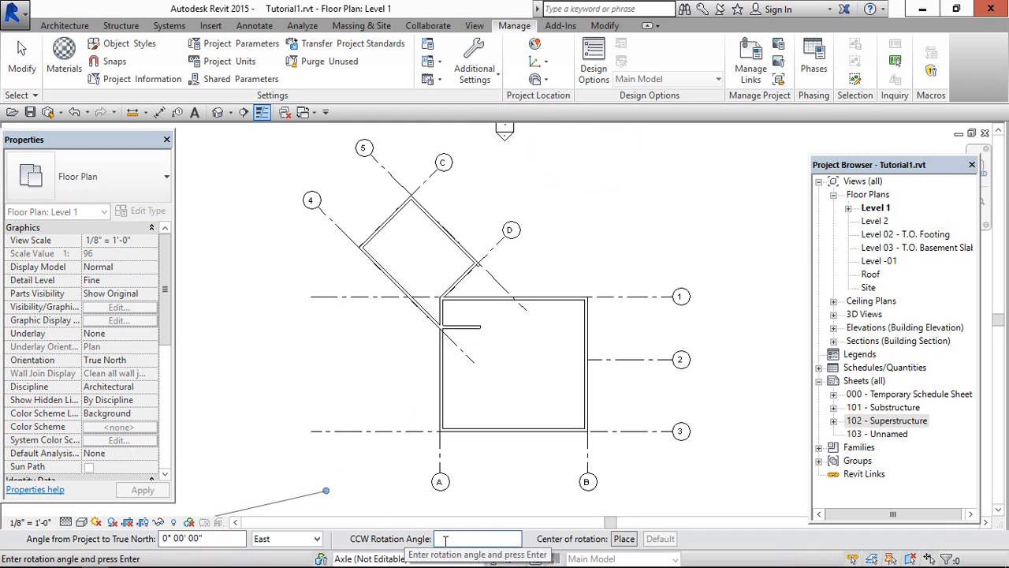
# Place the rotation centre at grid A/3 with the start ray along grid 3, then focus the CCW angle
pyautogui.click(625, 538)
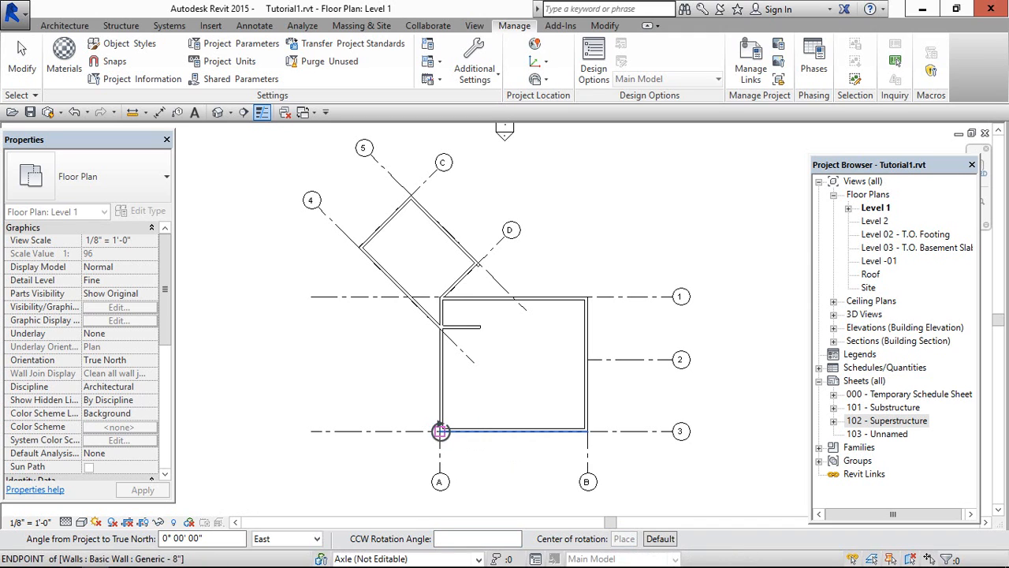
pyautogui.click(440, 431)
pyautogui.click(674, 436)
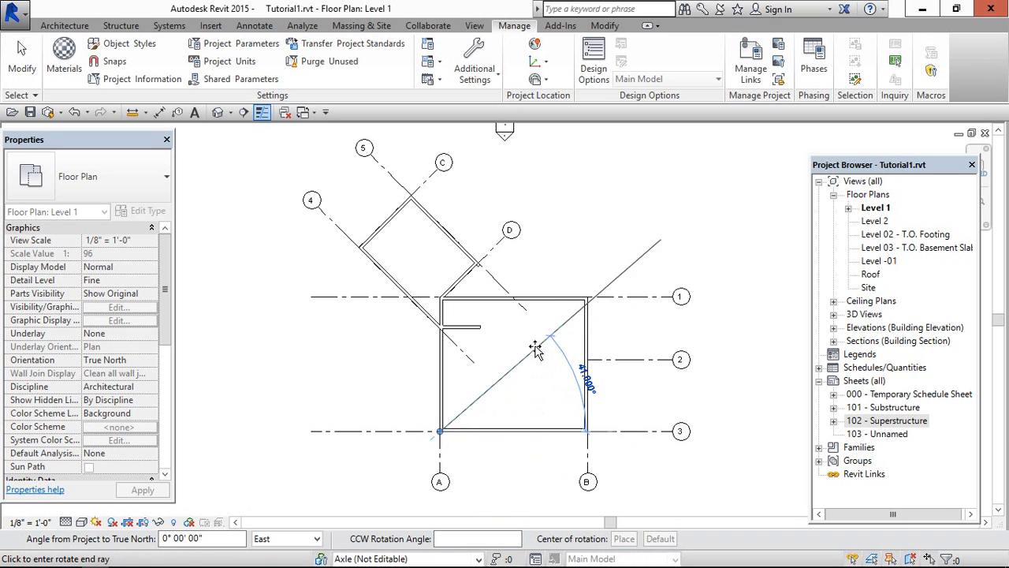
pyautogui.scroll(-1, 534, 345)
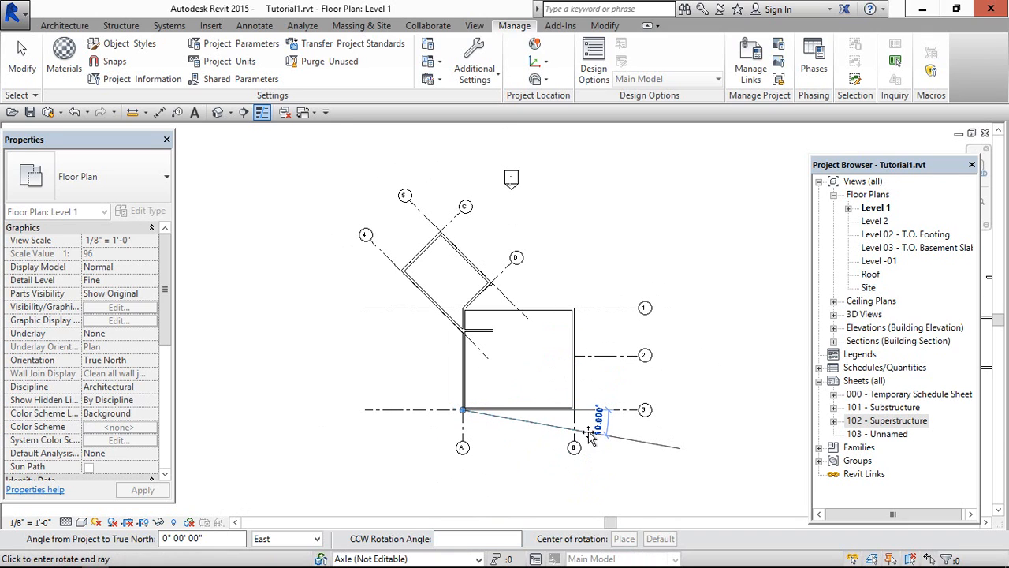
pyautogui.click(491, 538)
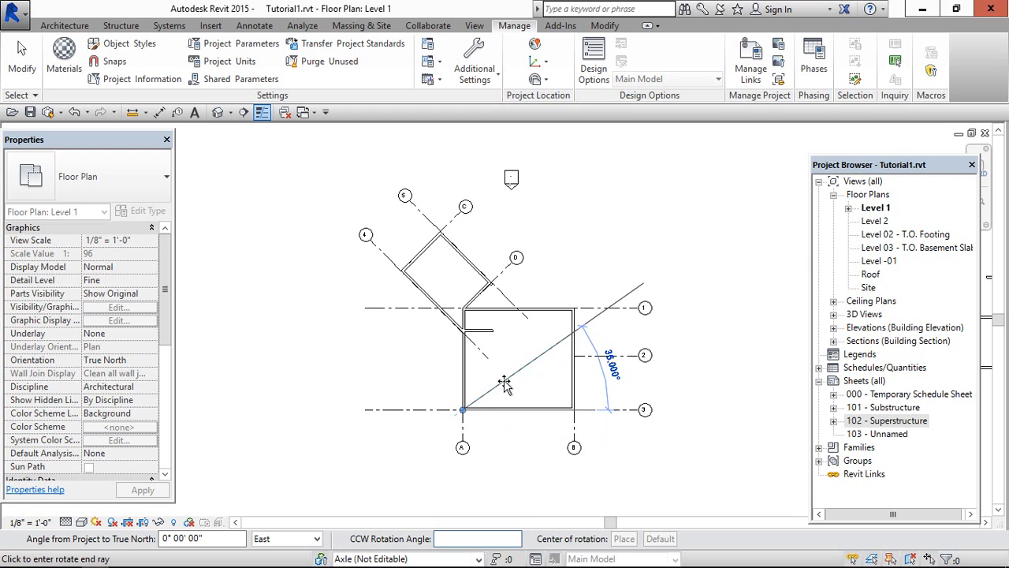
# Cancel the attempt, restart Rotate True North and commit a 45° counterclockwise rotation
pyautogui.press('Escape')
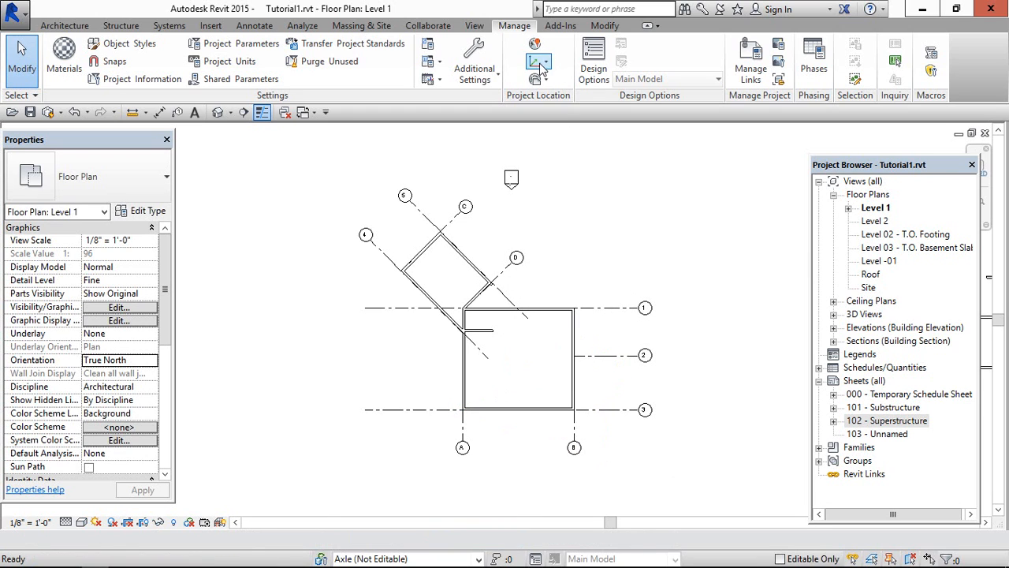
pyautogui.click(541, 82)
pyautogui.click(556, 131)
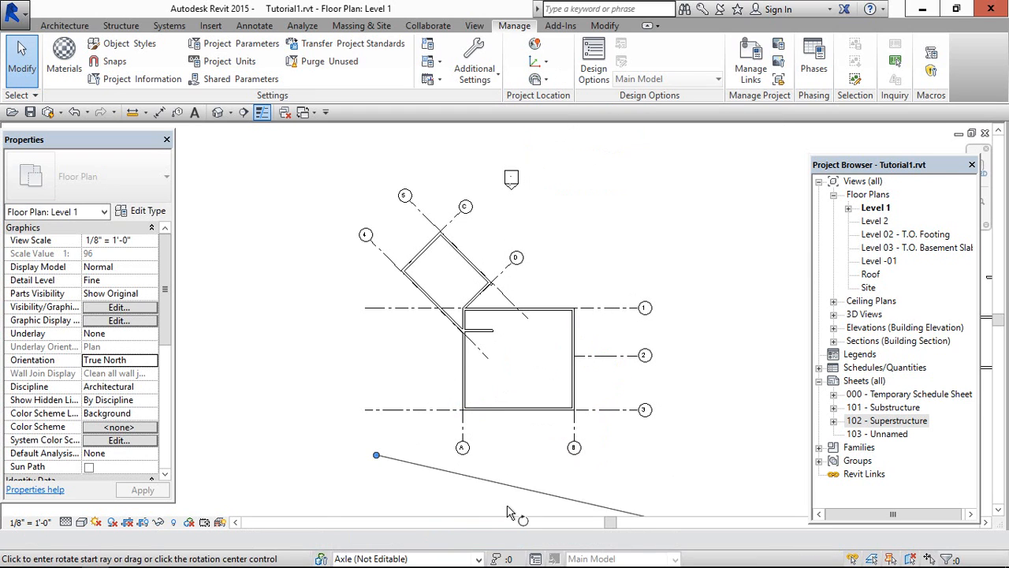
pyautogui.click(452, 539)
pyautogui.write('45')
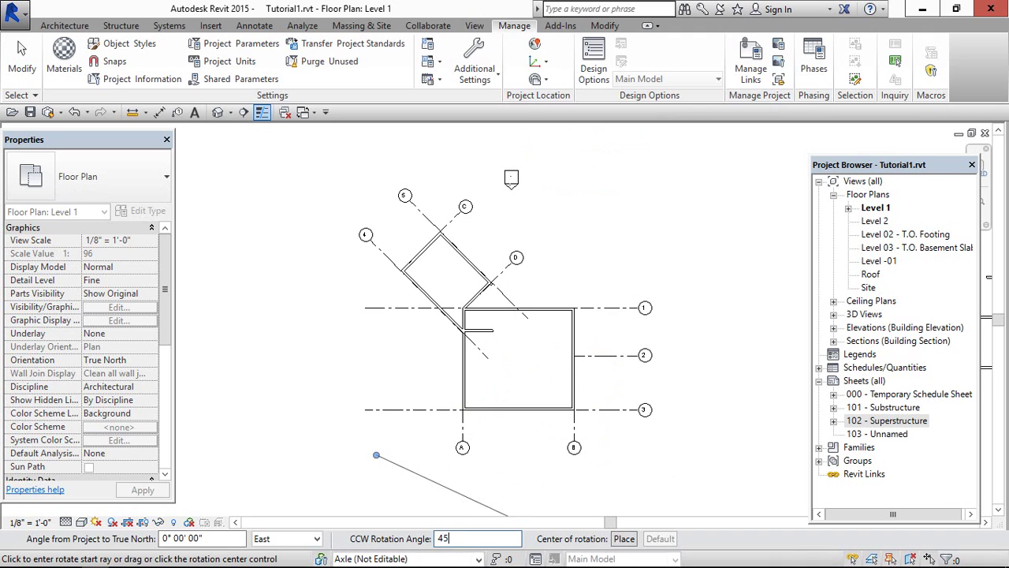
pyautogui.press('Return')
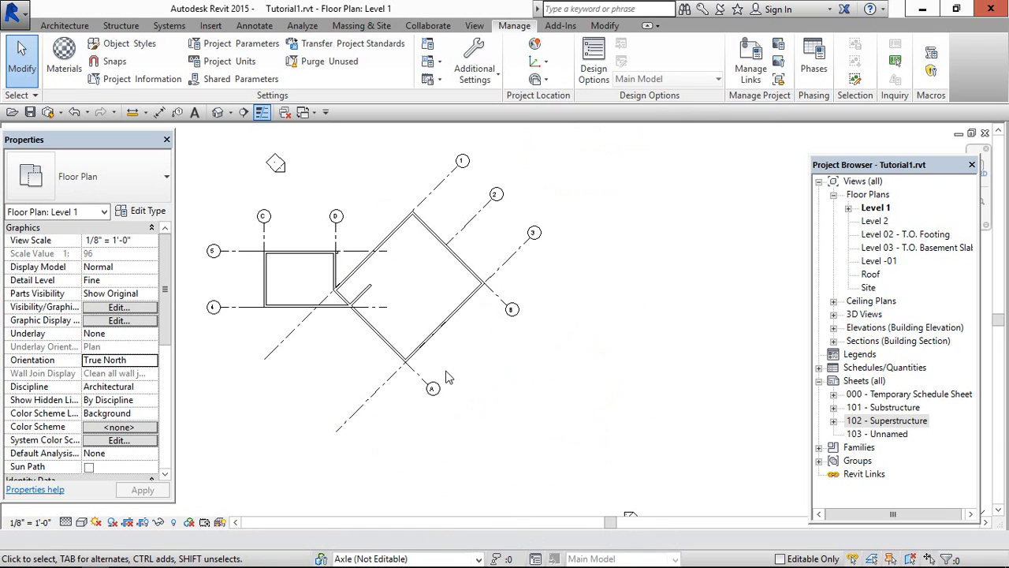
pyautogui.click(151, 360)
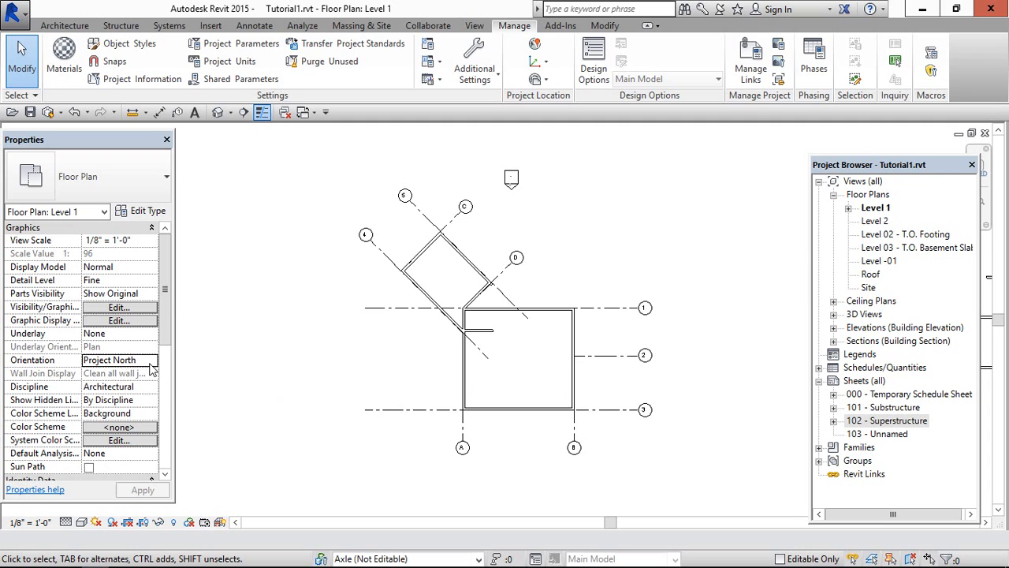
pyautogui.click(149, 363)
pyautogui.click(230, 367)
pyautogui.click(151, 360)
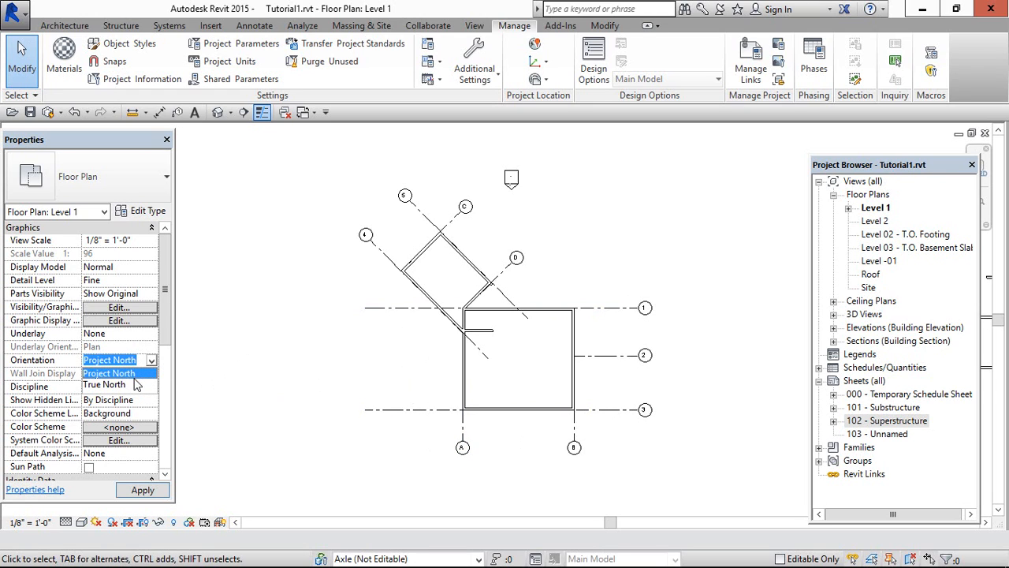
pyautogui.click(130, 385)
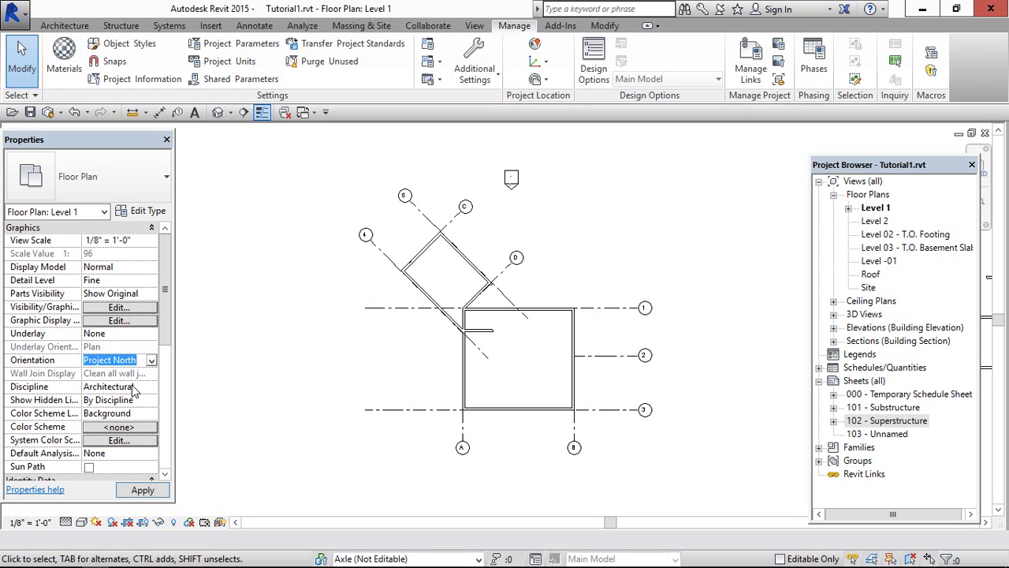
pyautogui.click(539, 78)
pyautogui.click(586, 135)
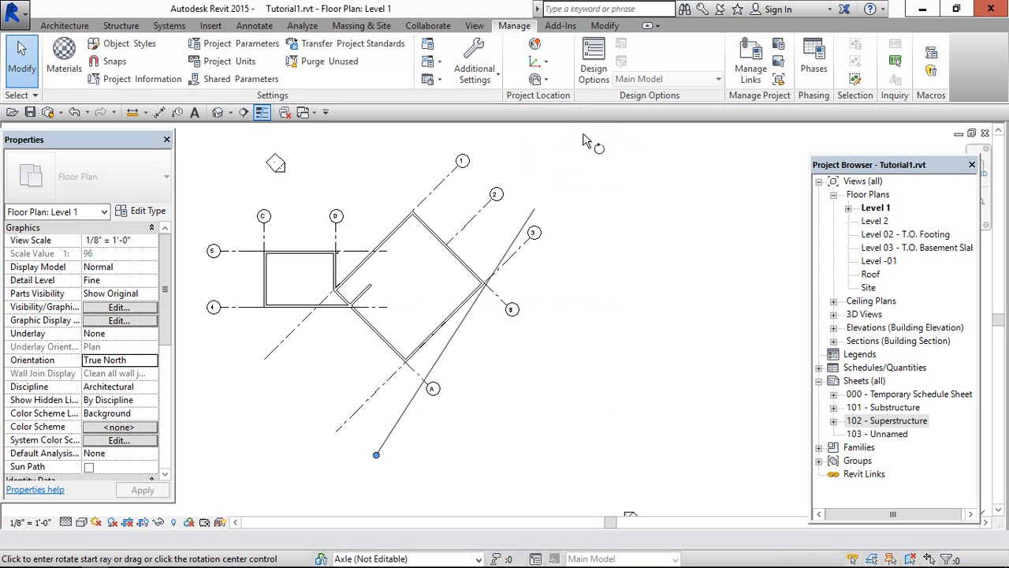
pyautogui.click(237, 537)
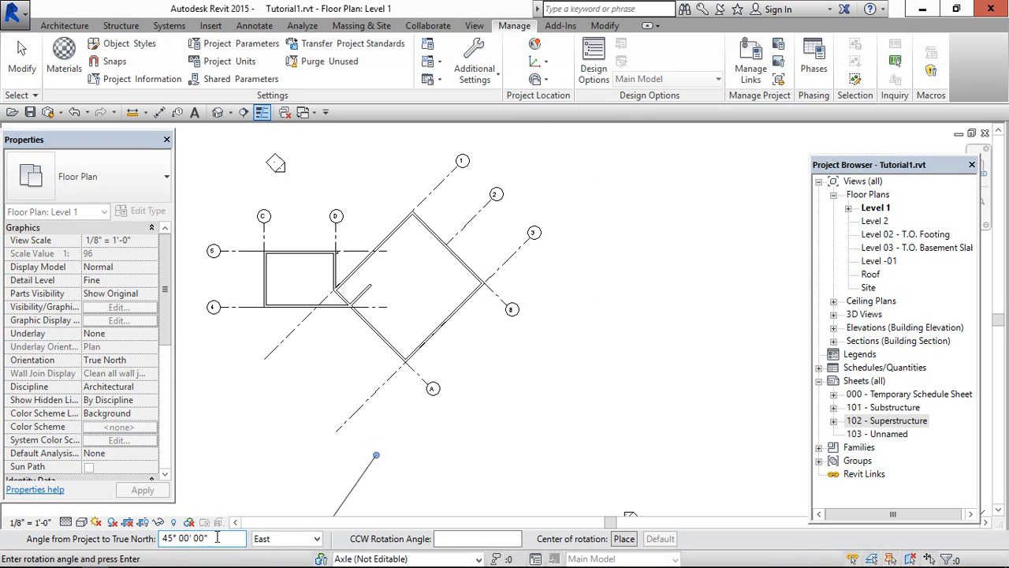
pyautogui.press('BackSpace')
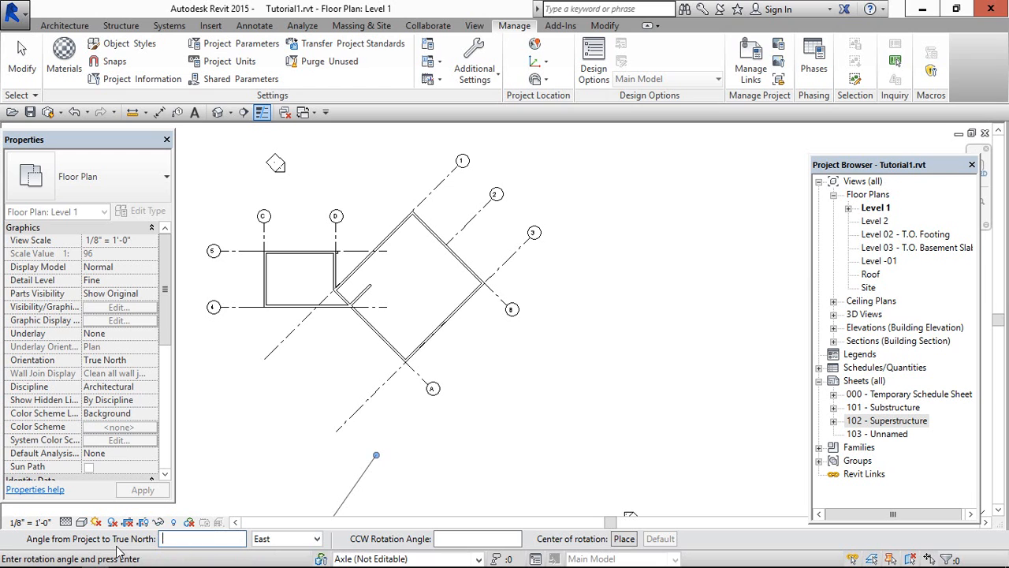
pyautogui.press('Return')
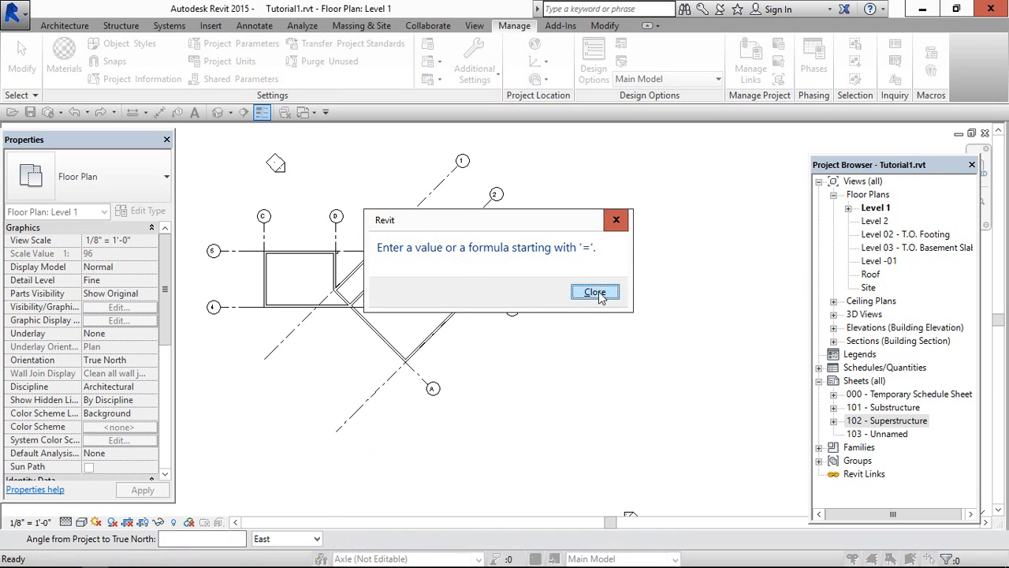
pyautogui.click(596, 293)
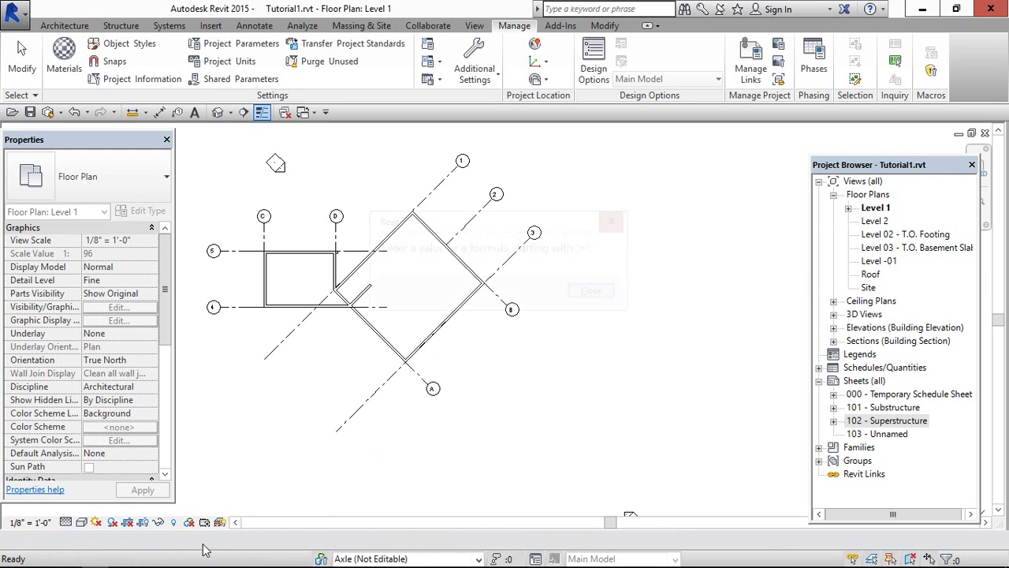
pyautogui.click(546, 79)
pyautogui.click(563, 113)
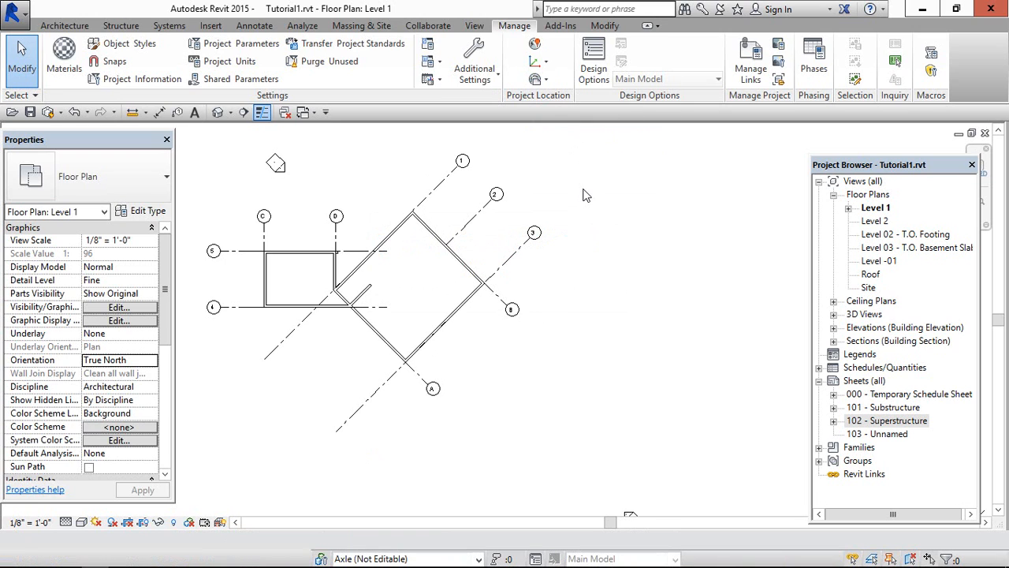
# Reset the Angle from Project to True North from 45° to 0 and commit it
pyautogui.click(546, 62)
pyautogui.click(546, 79)
pyautogui.click(559, 134)
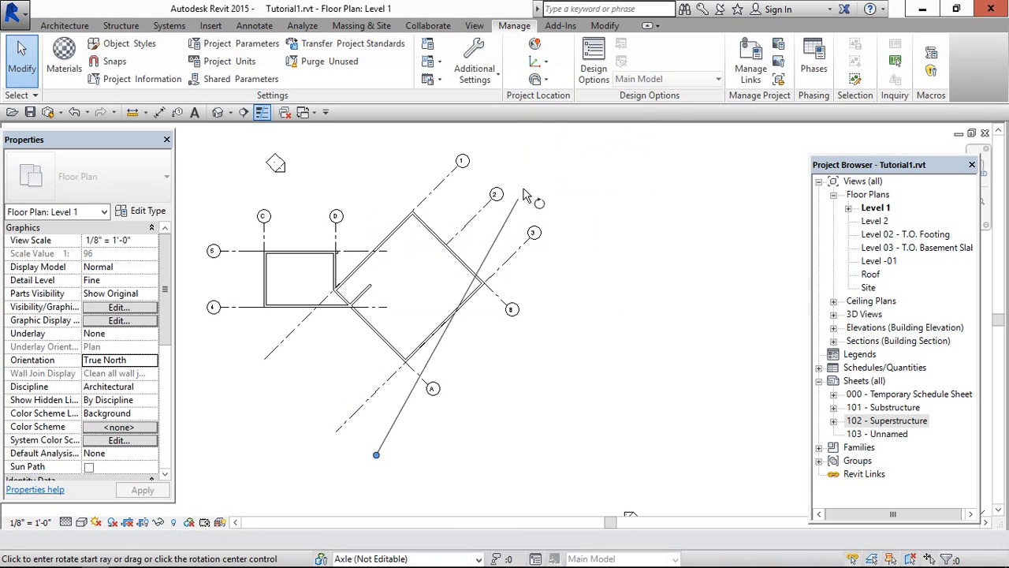
pyautogui.click(184, 539)
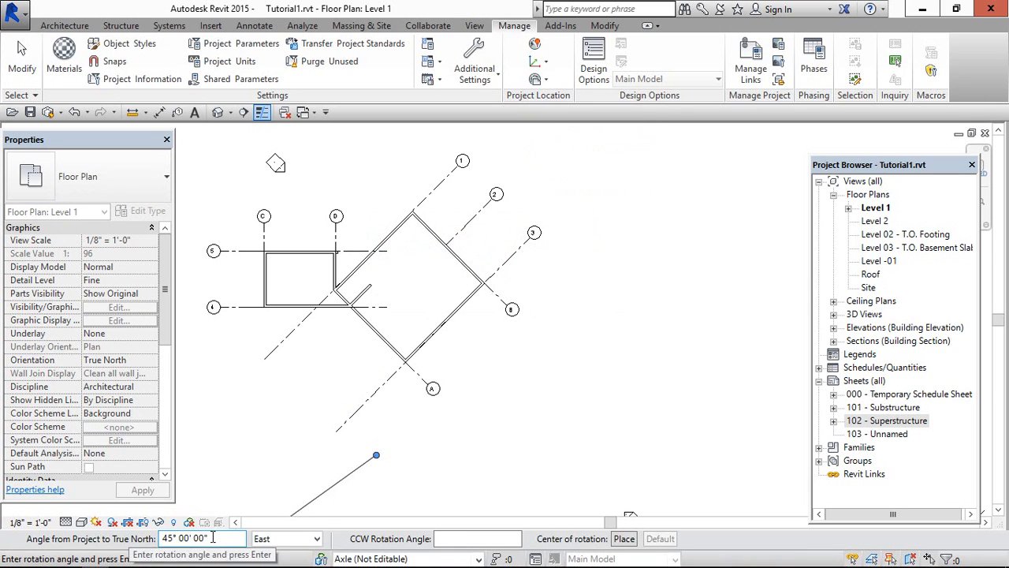
pyautogui.doubleClick(183, 539)
pyautogui.write('45')
pyautogui.press('Return')
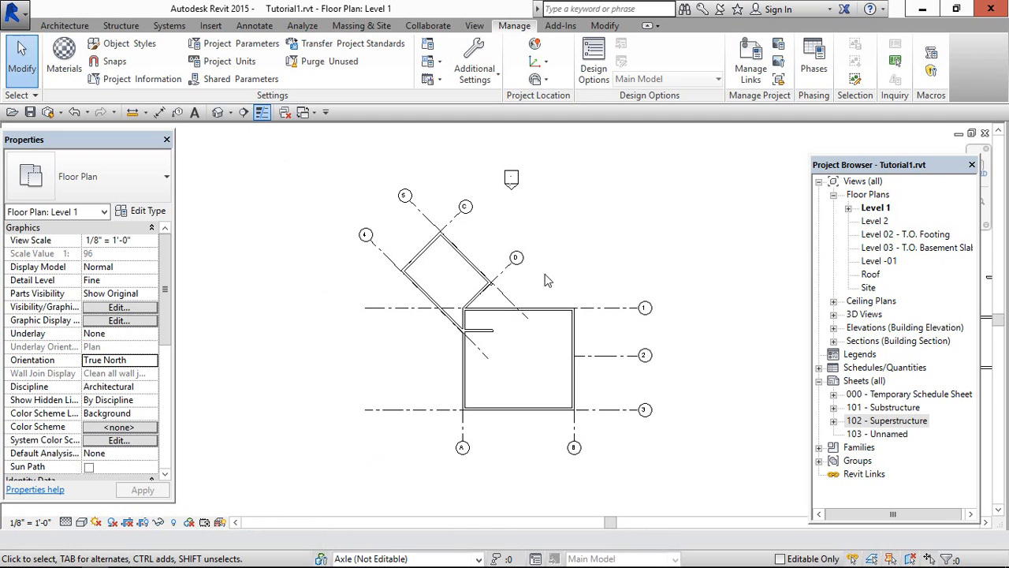
pyautogui.click(152, 361)
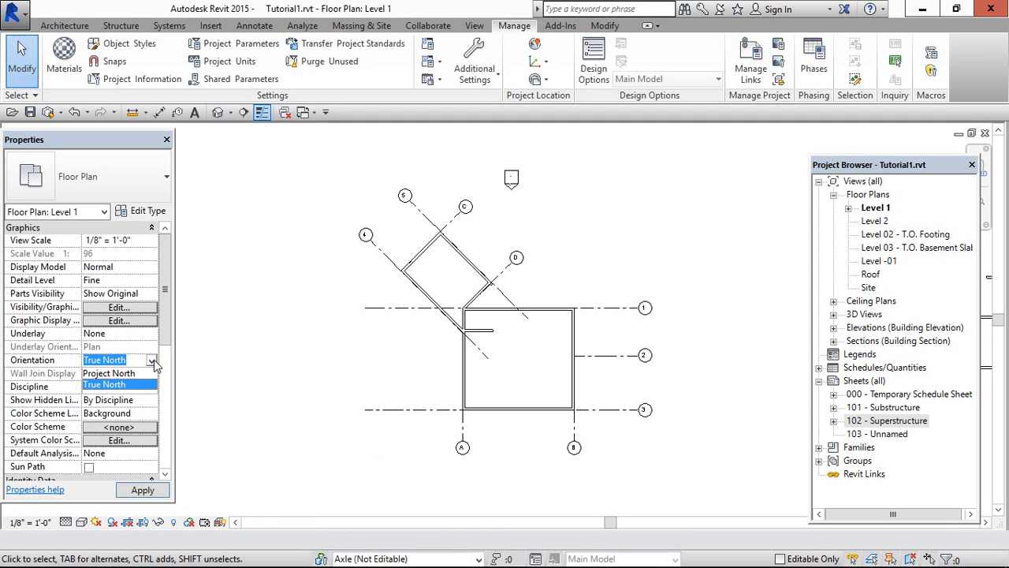